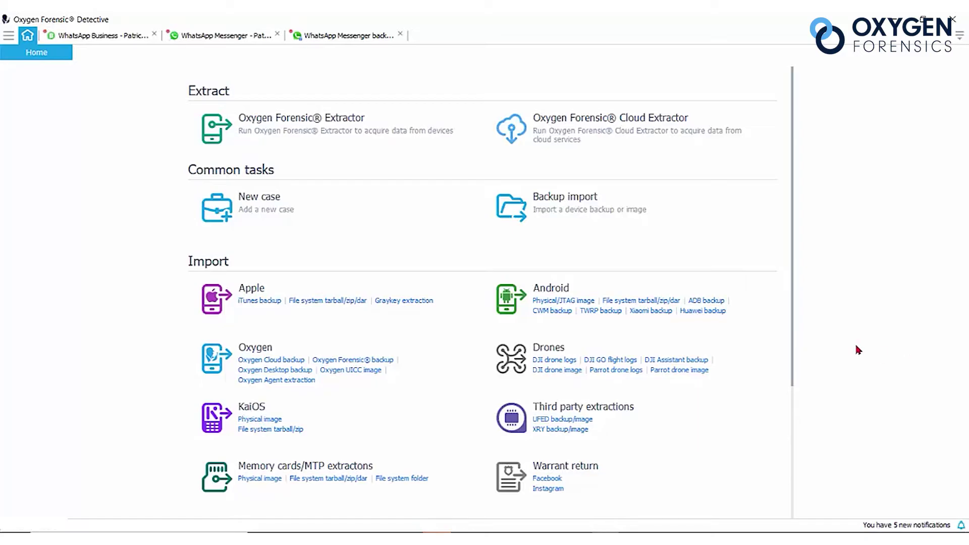
Open the WhatsApp Messenger extraction from the Cases panel.
left_click(9, 37)
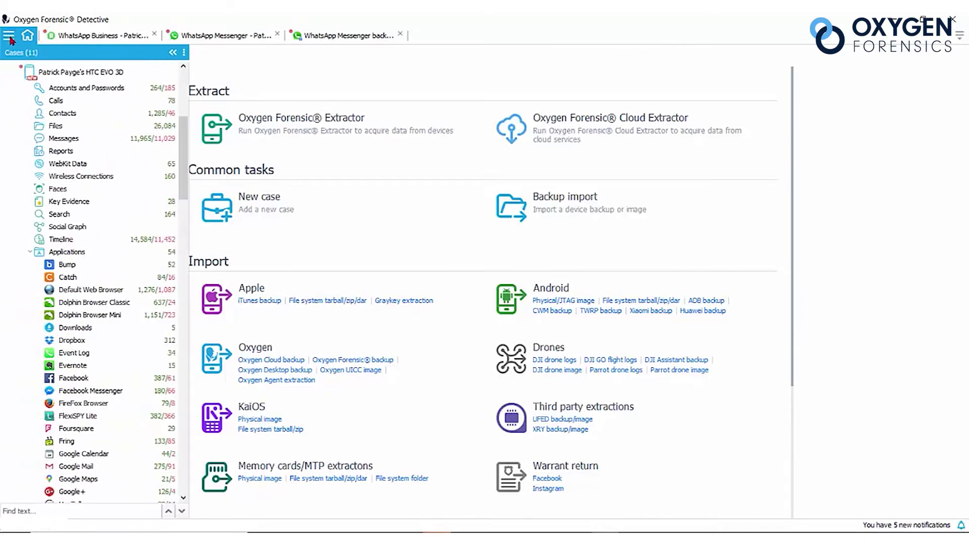
left_click_drag(177, 137, 185, 222)
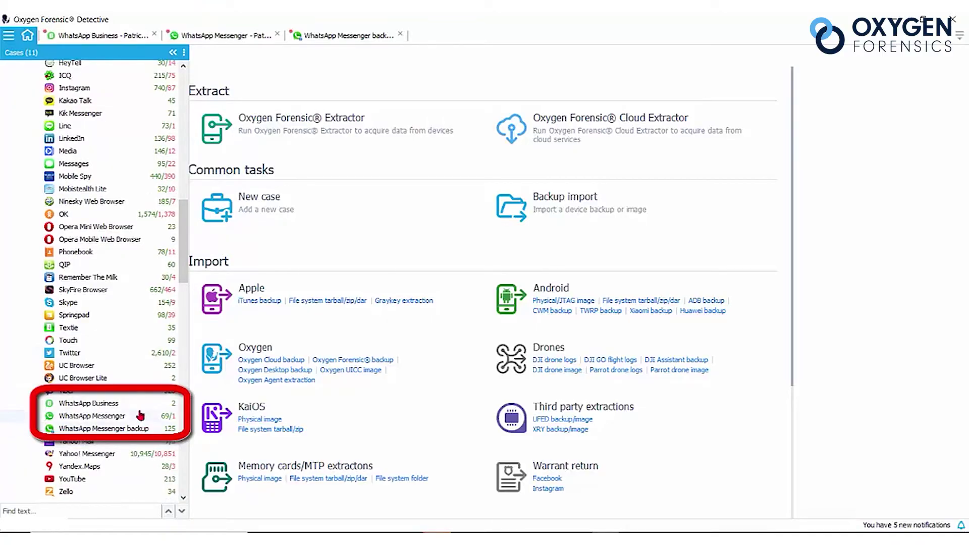
double_click(138, 416)
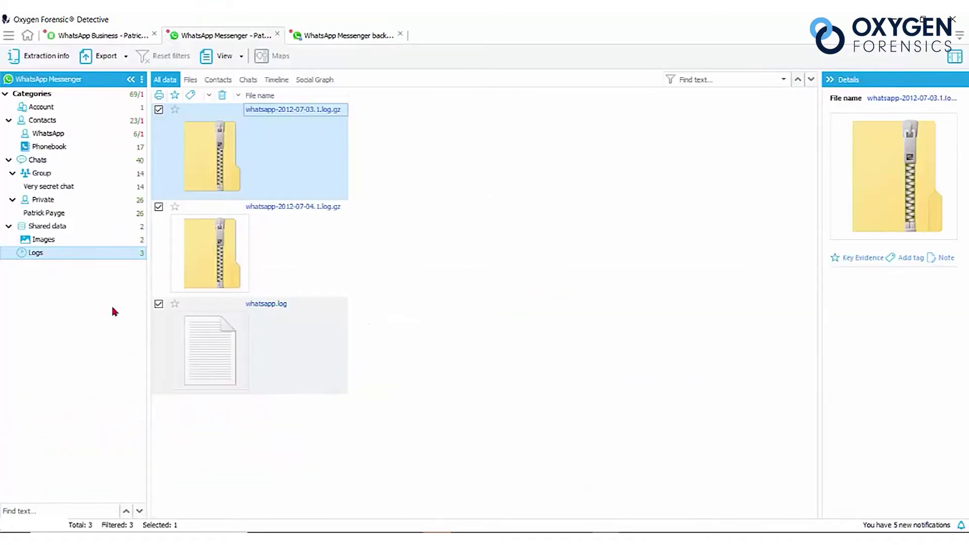
Browse WhatsApp and Phonebook contacts, the Very secret chat messages, and shared images.
left_click(34, 98)
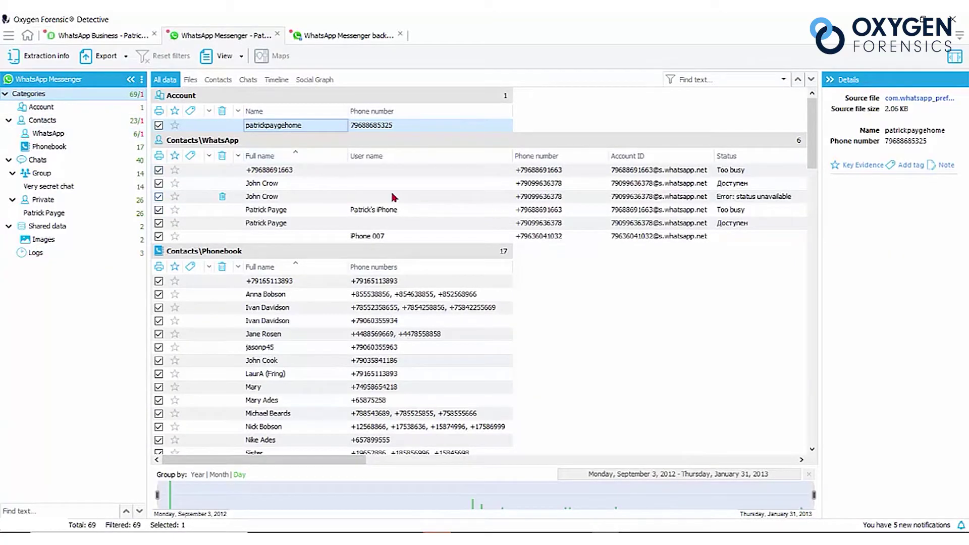
left_click(89, 119)
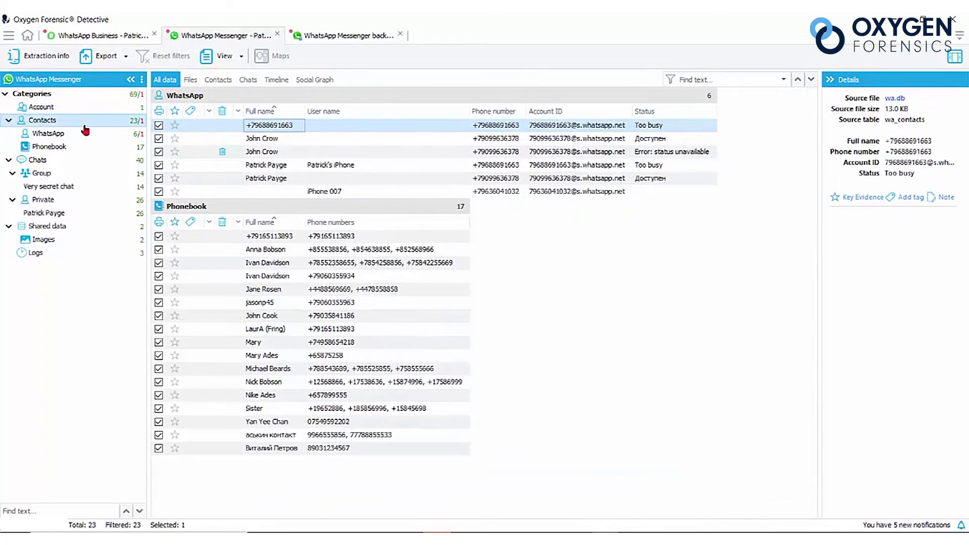
left_click(85, 132)
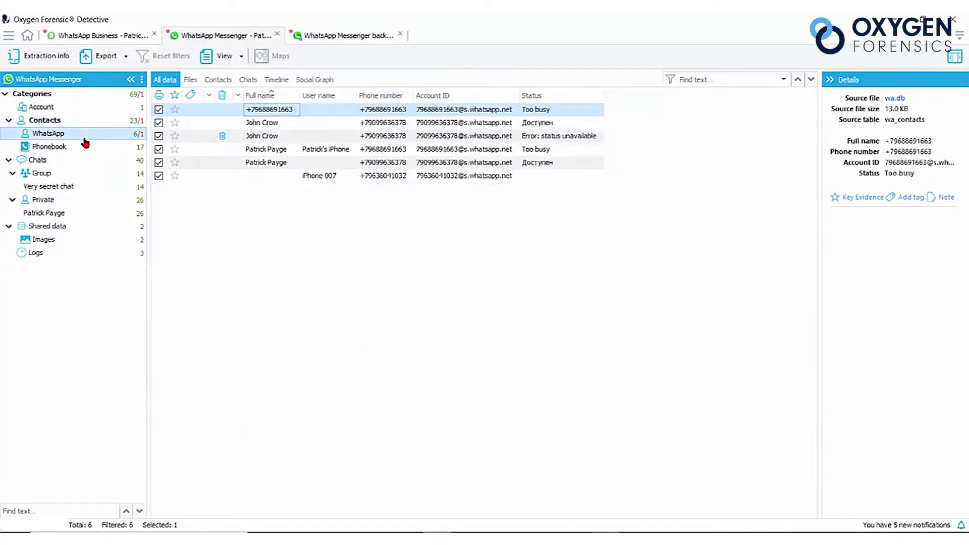
left_click(85, 147)
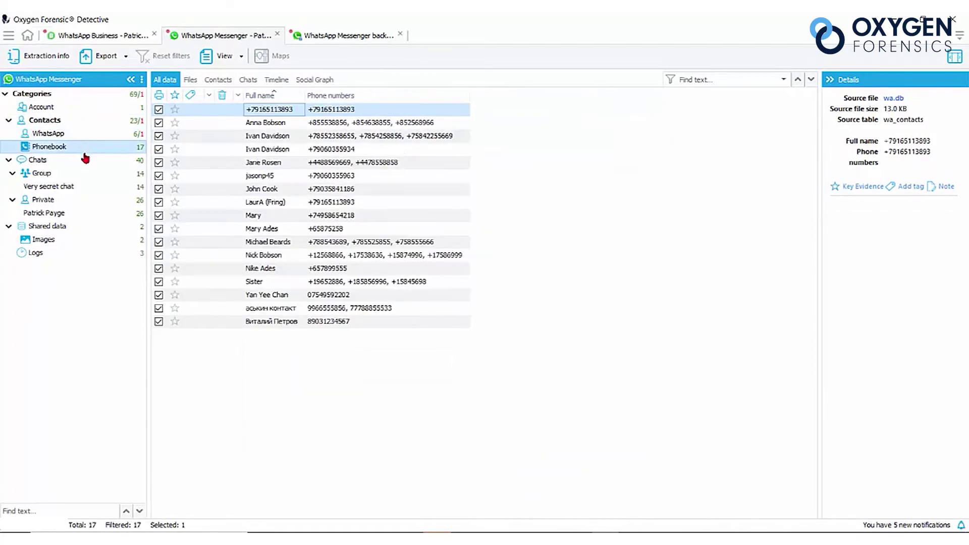
left_click(84, 159)
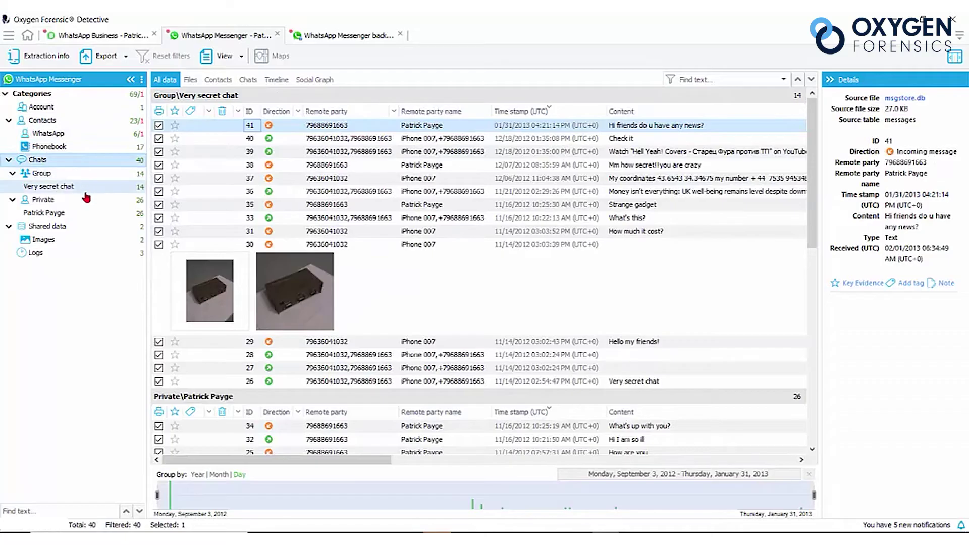
left_click(84, 191)
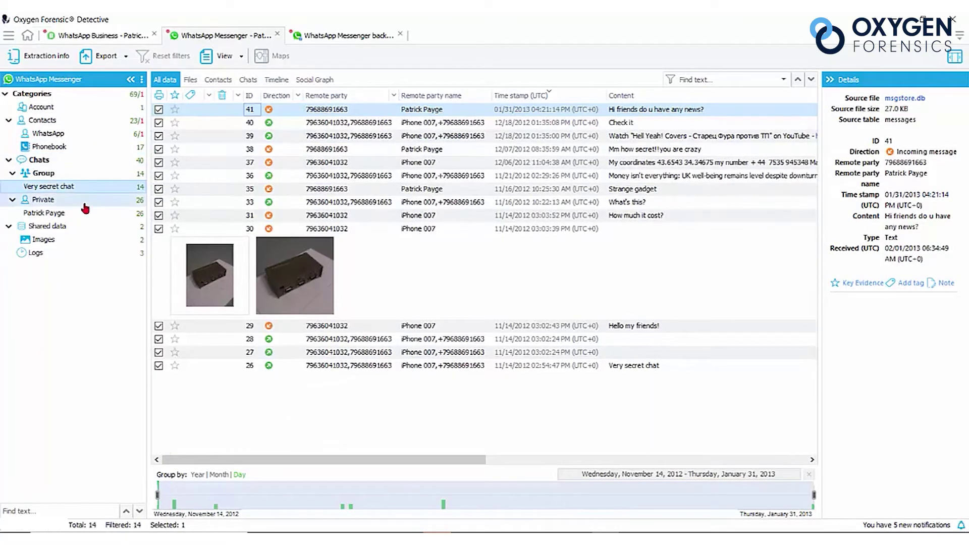
left_click(86, 227)
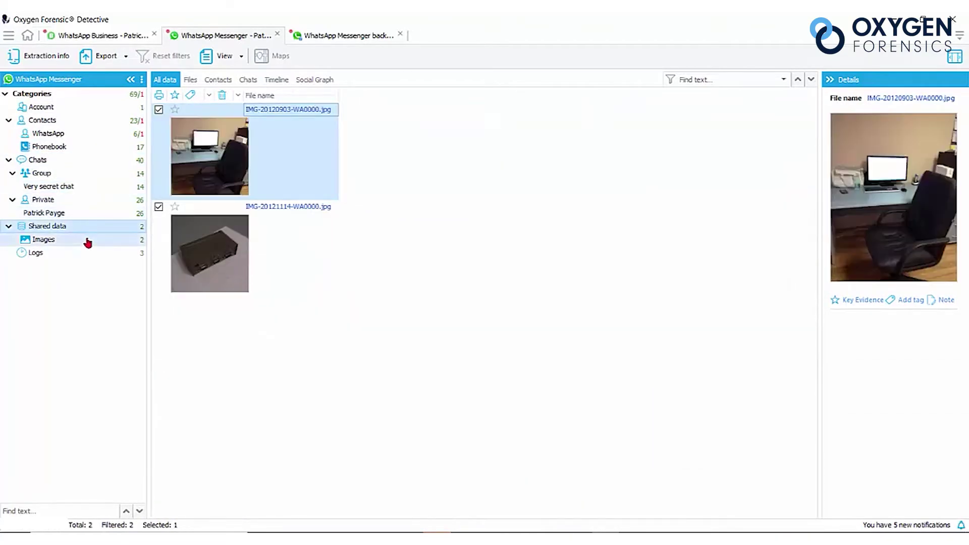
left_click(87, 240)
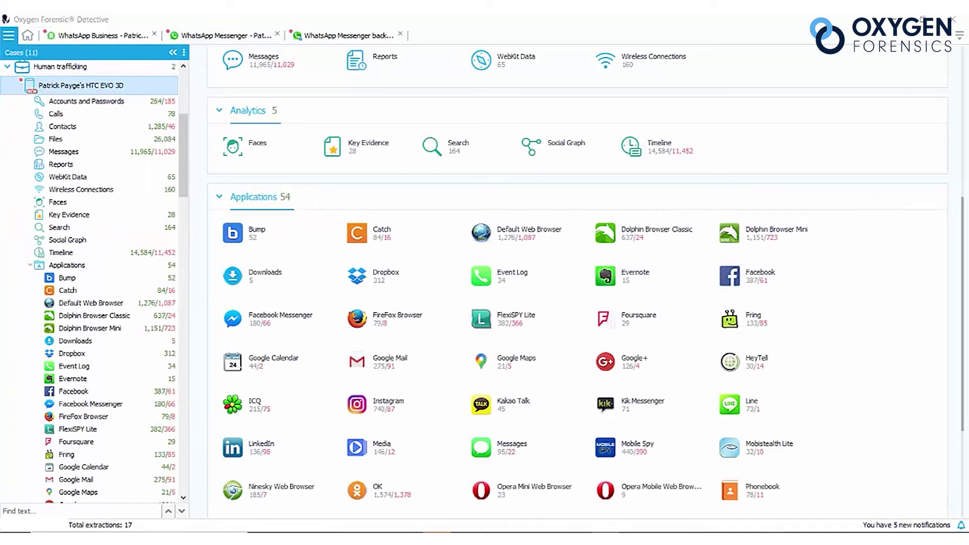
Load msgstore.db.crypt12 into Cloud Extractor's WhatsApp backup decryption wizard and continue to login.
left_click(747, 500)
left_click(438, 419)
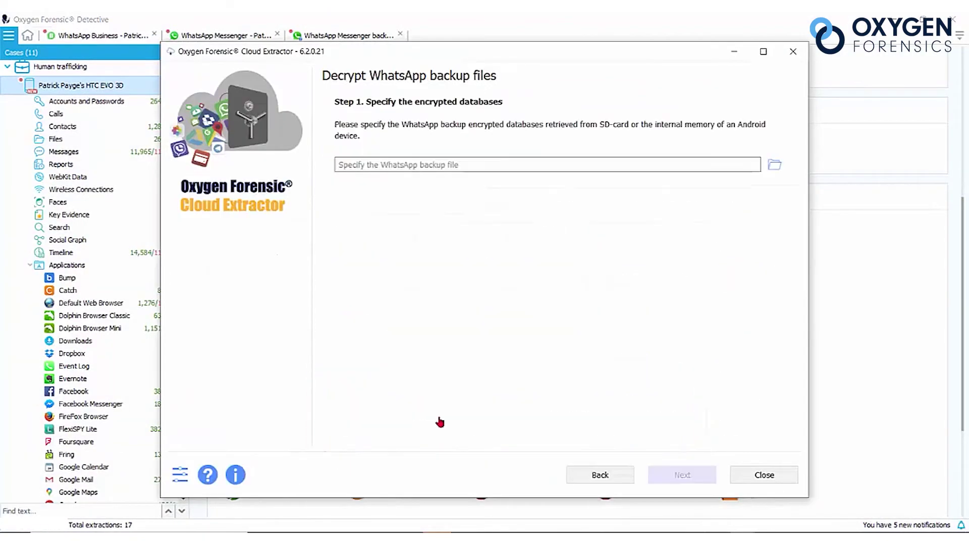
left_click(775, 166)
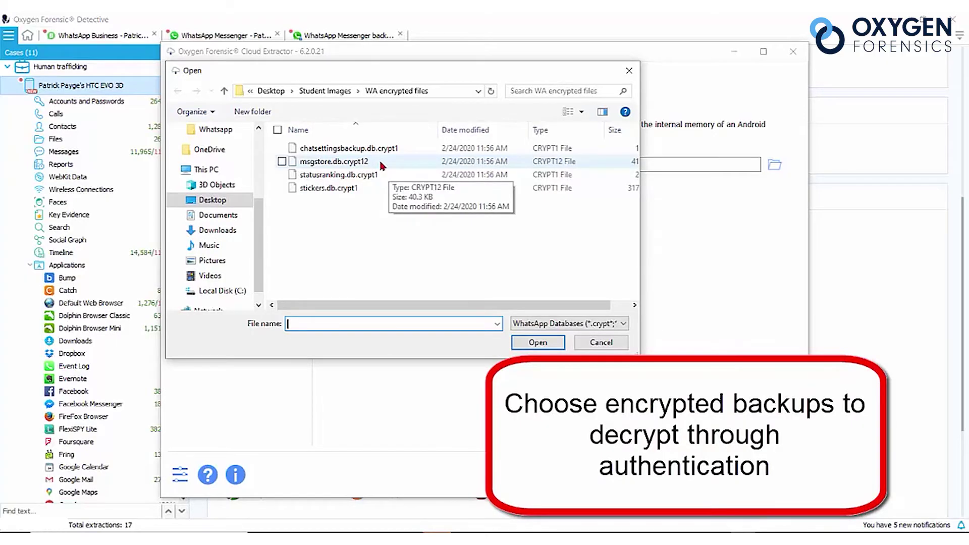
left_click(381, 165)
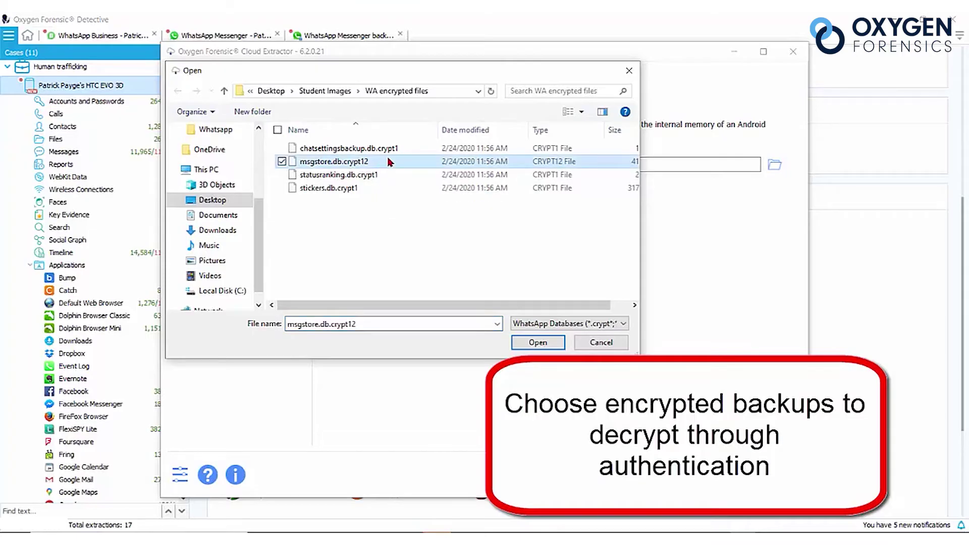
left_click(536, 342)
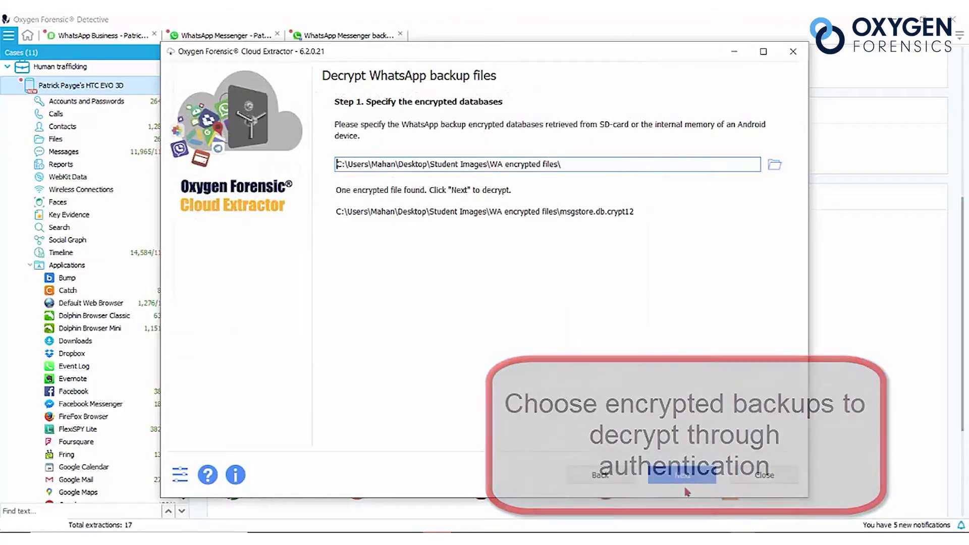
left_click(682, 475)
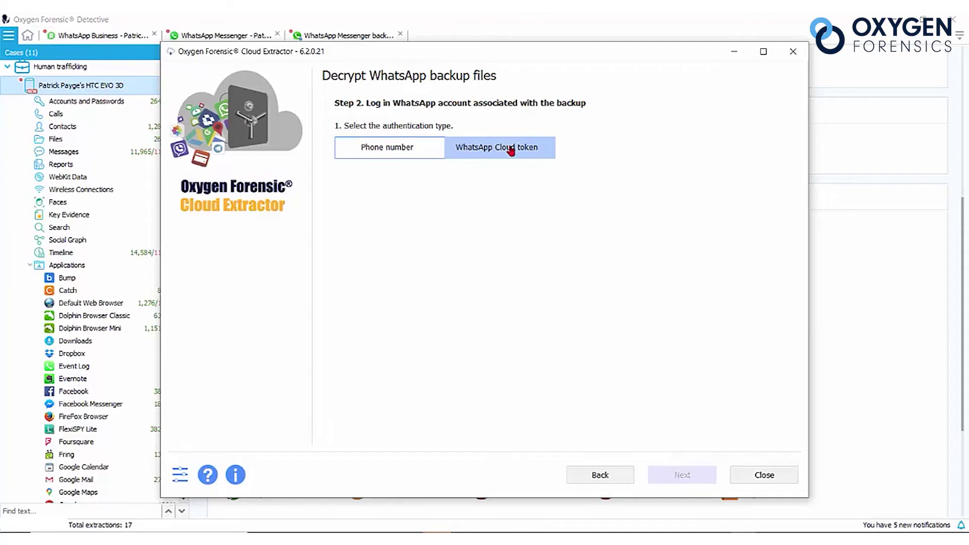
Authenticate with the account's phone number, requesting verification by SMS.
left_click(396, 151)
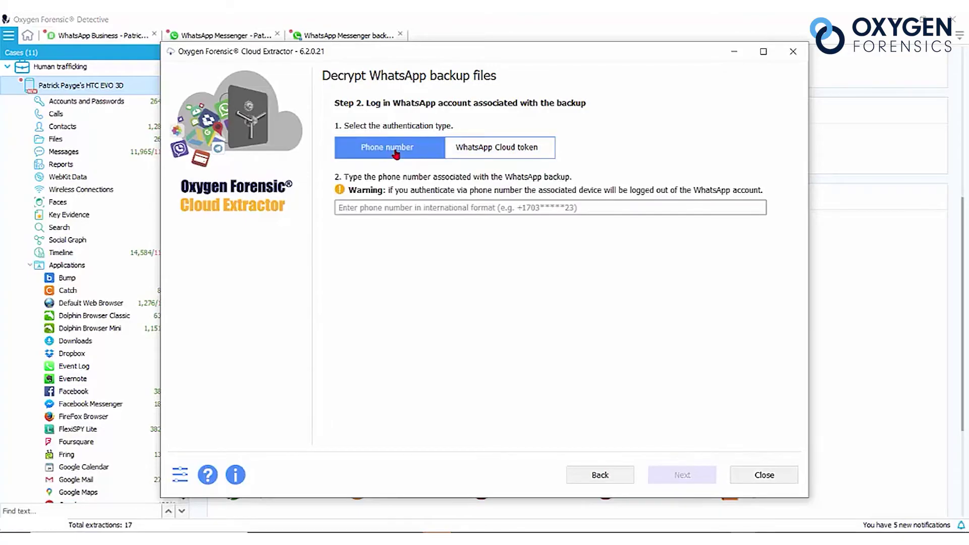
left_click(397, 203)
key("ctrl+v")
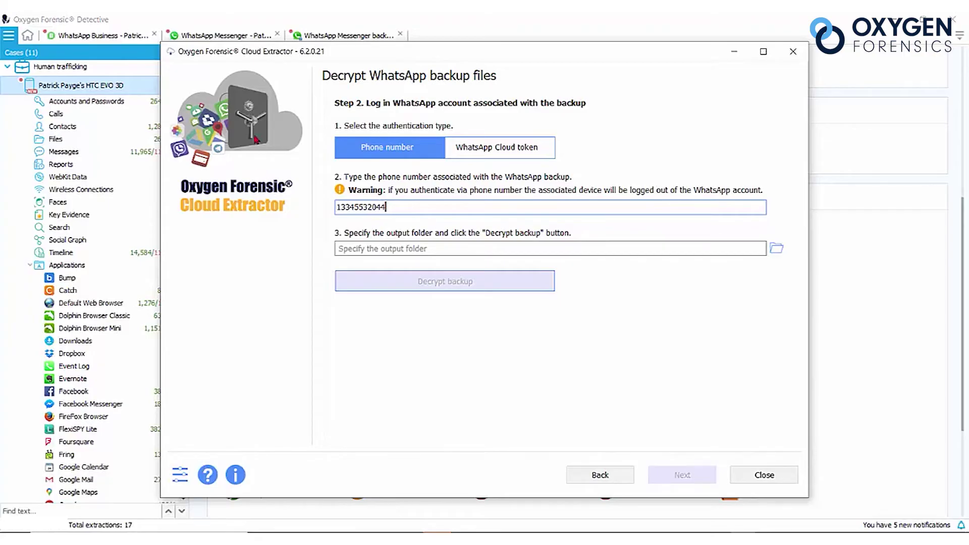
key("Return")
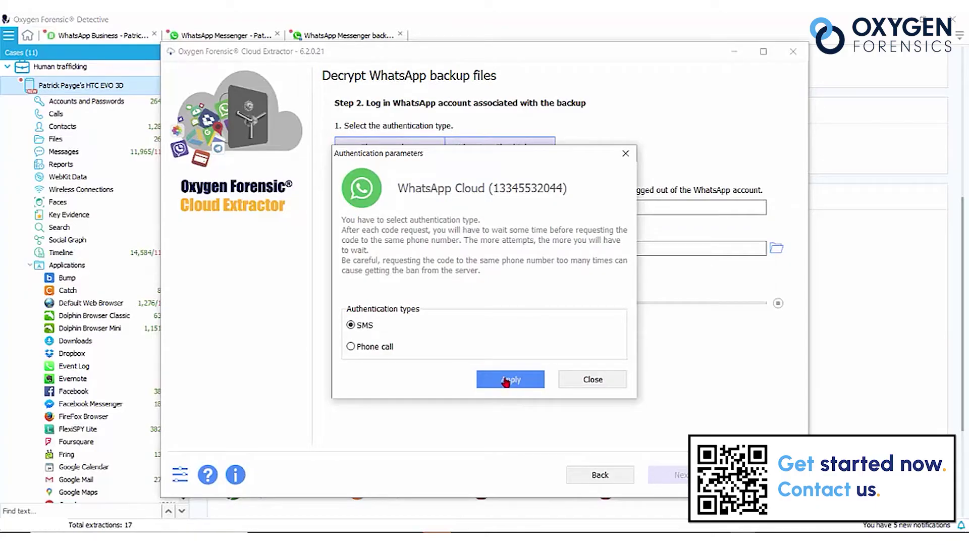
left_click(506, 381)
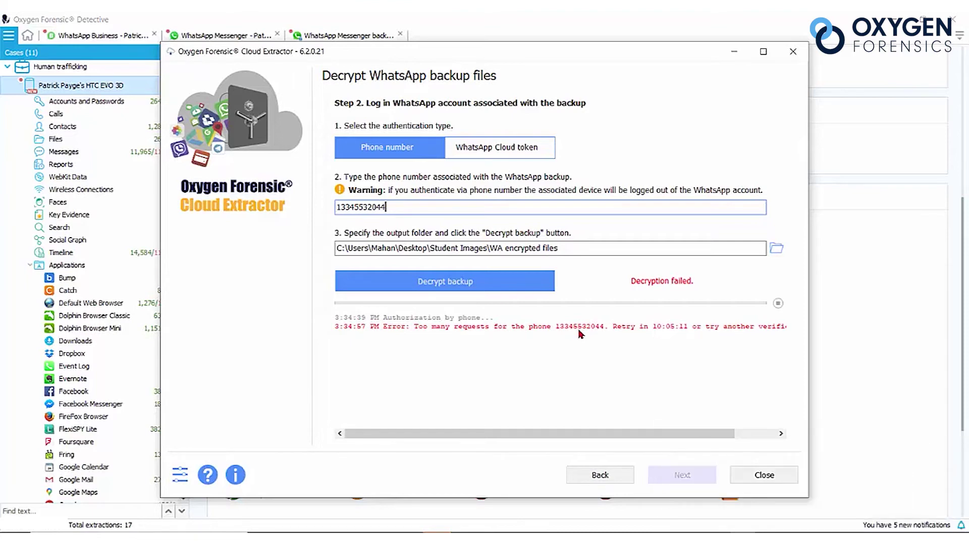
Retry the login with phone-call verification, submit the code, and decrypt the backup.
left_click(599, 476)
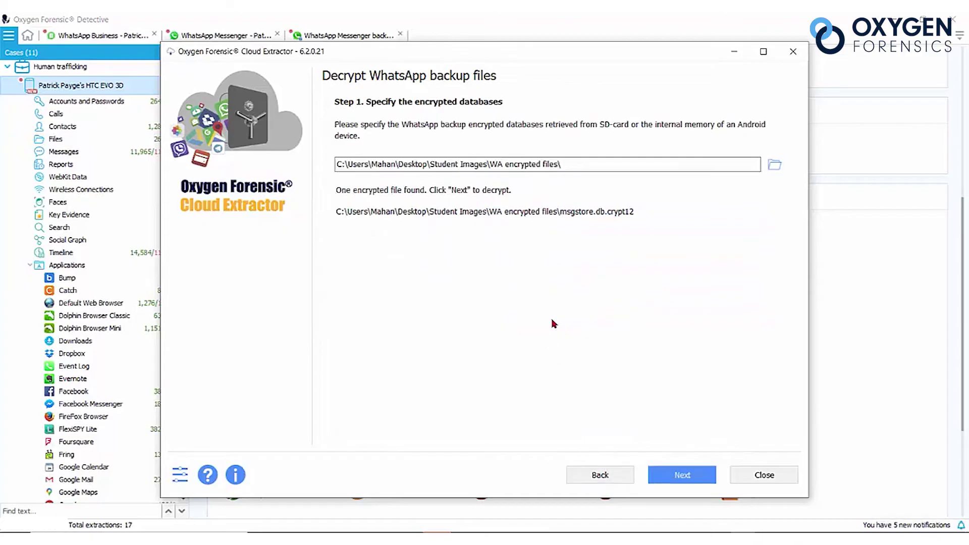
left_click(696, 475)
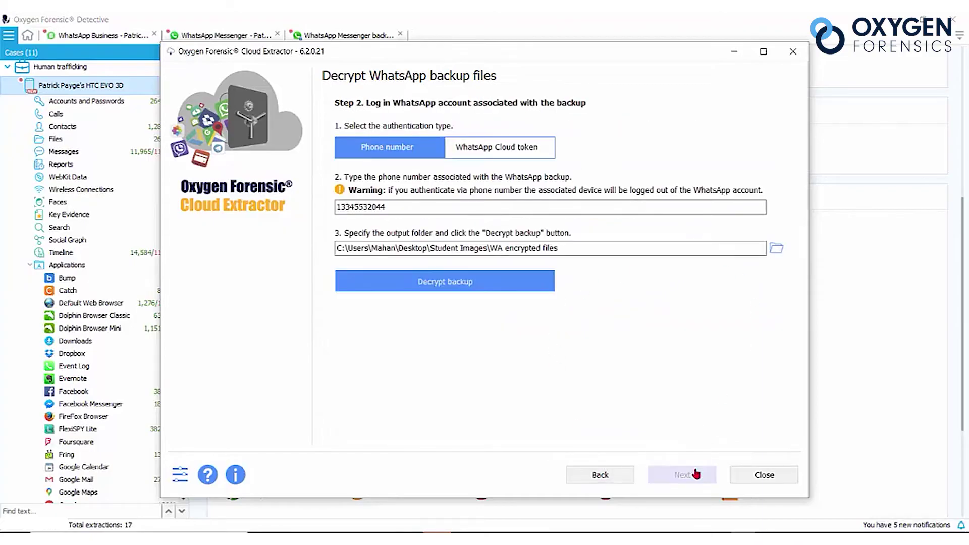
left_click(528, 279)
left_click(349, 348)
left_click(514, 384)
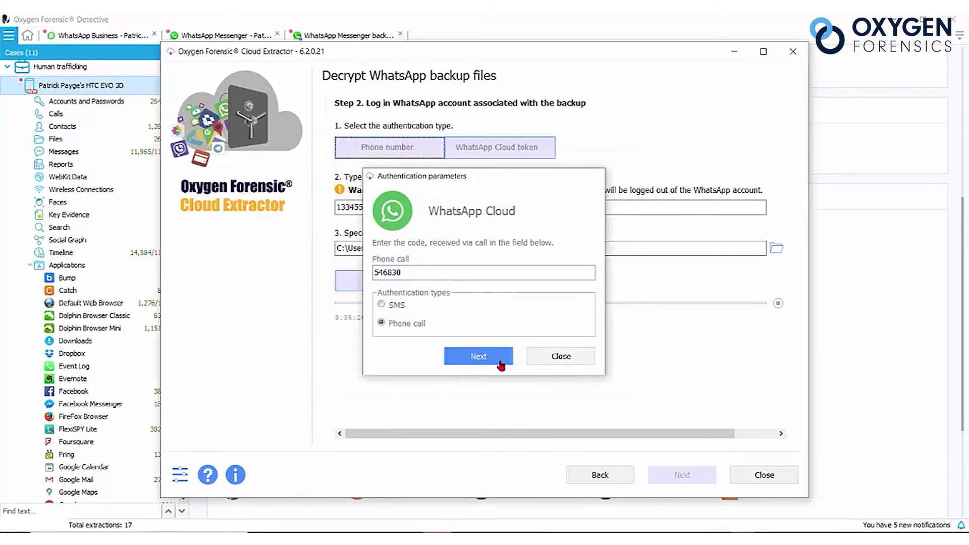
left_click(502, 358)
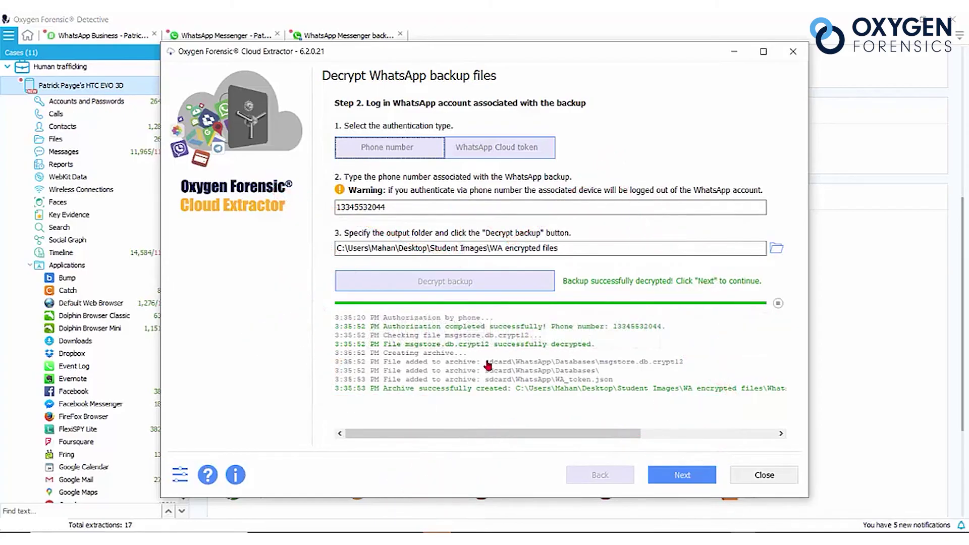
left_click(680, 477)
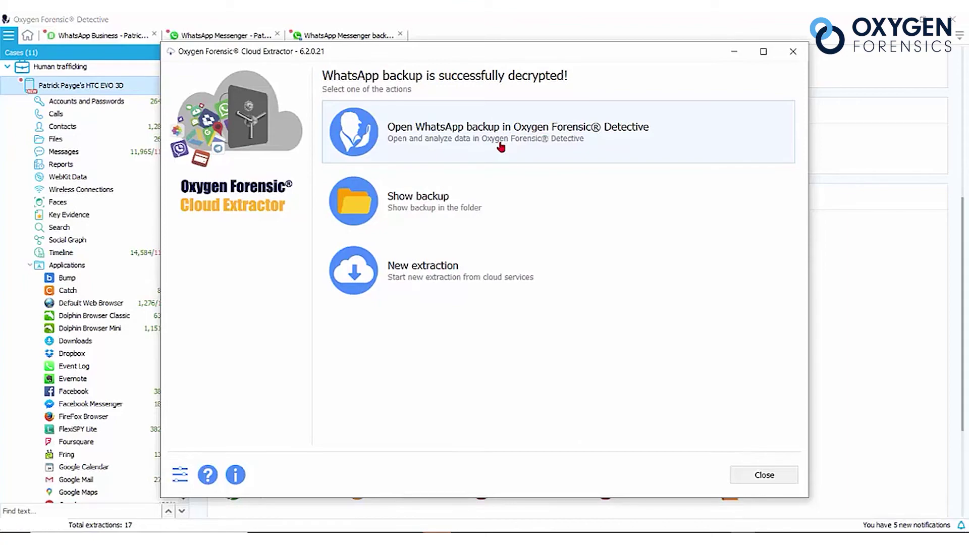
Open the decrypted backup in Detective and view its WhatsApp Messenger backup application data.
left_click(500, 147)
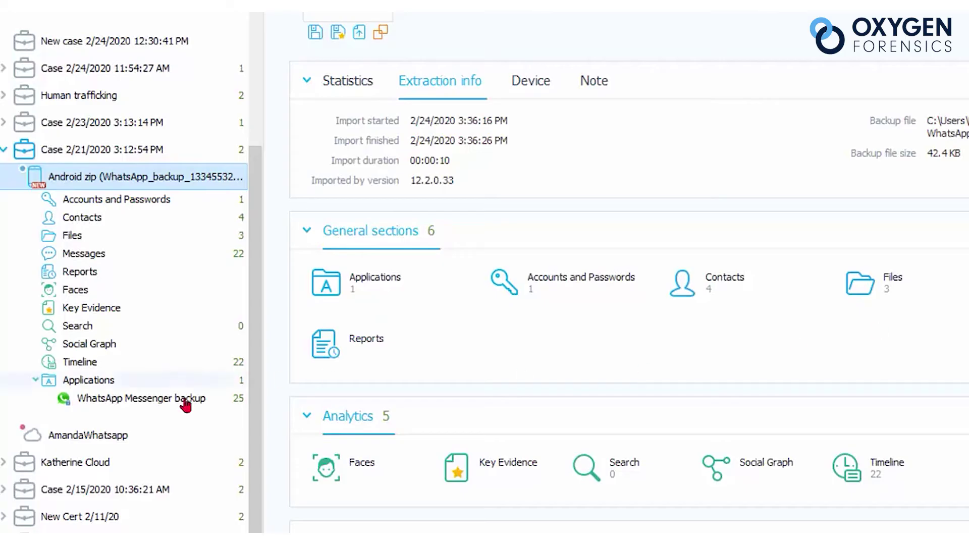
left_click(103, 398)
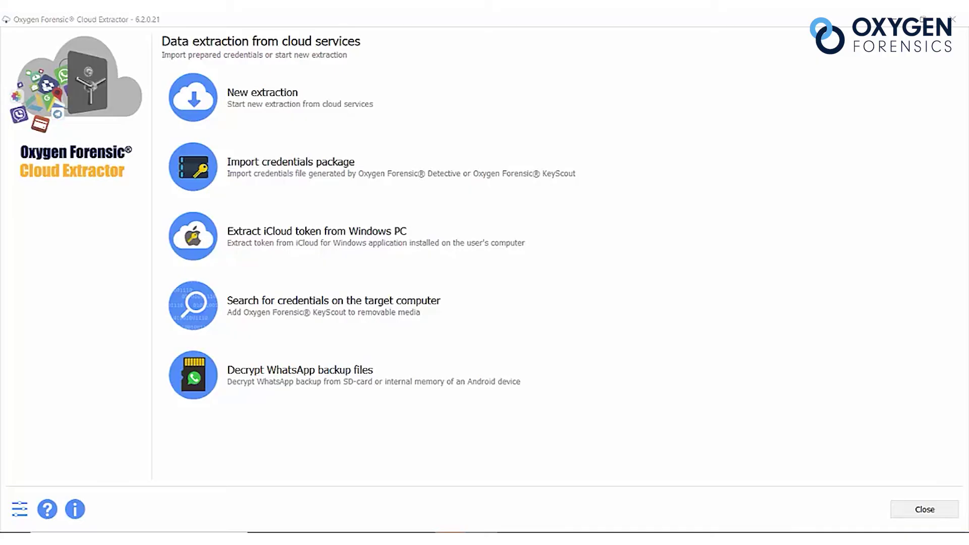
Create a new extraction with owner name 'New' and continue to cloud services.
left_click(301, 101)
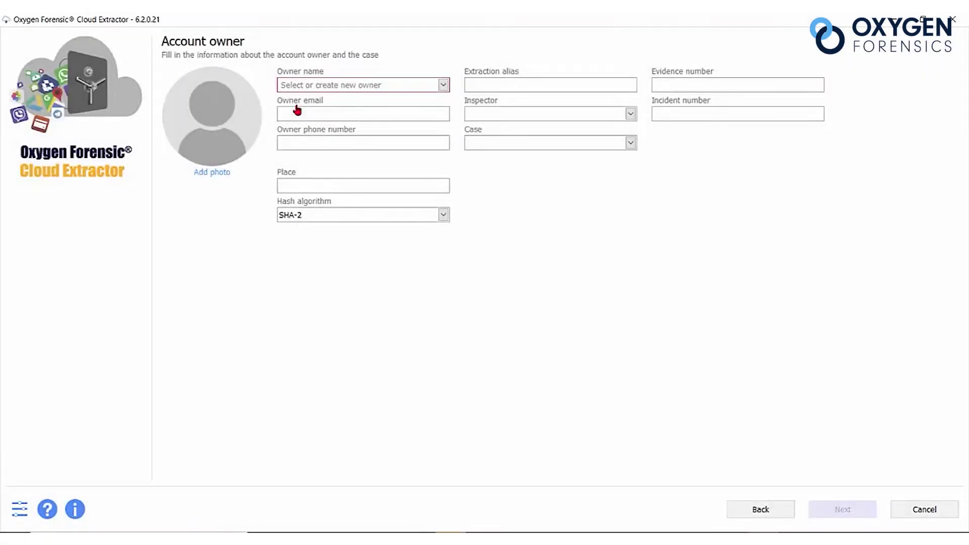
type("New")
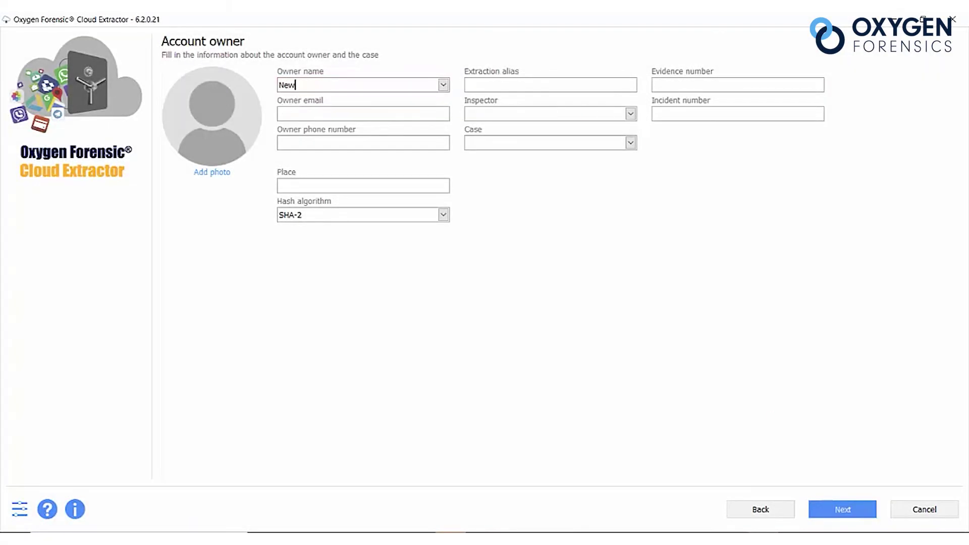
left_click(853, 510)
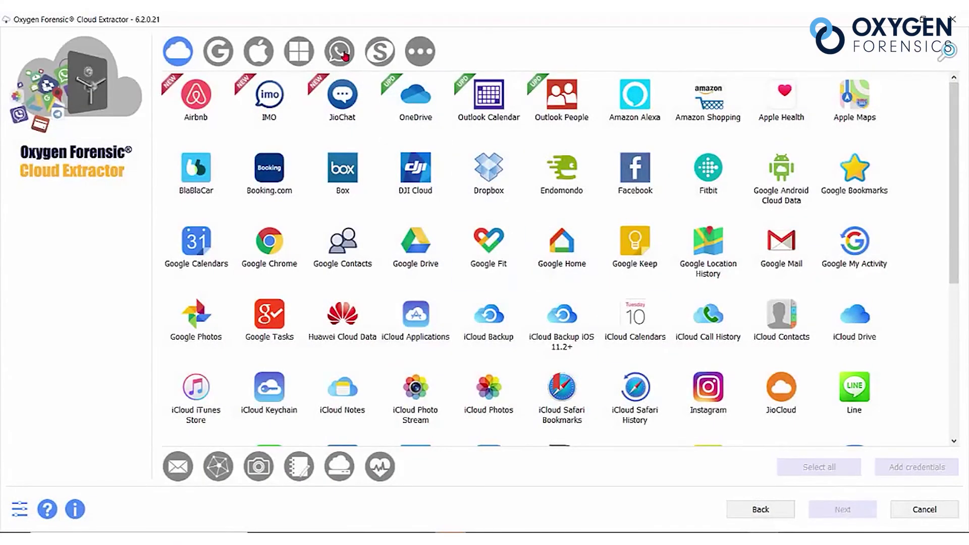
Select all four WhatsApp services and enter the account's username.
left_click(344, 56)
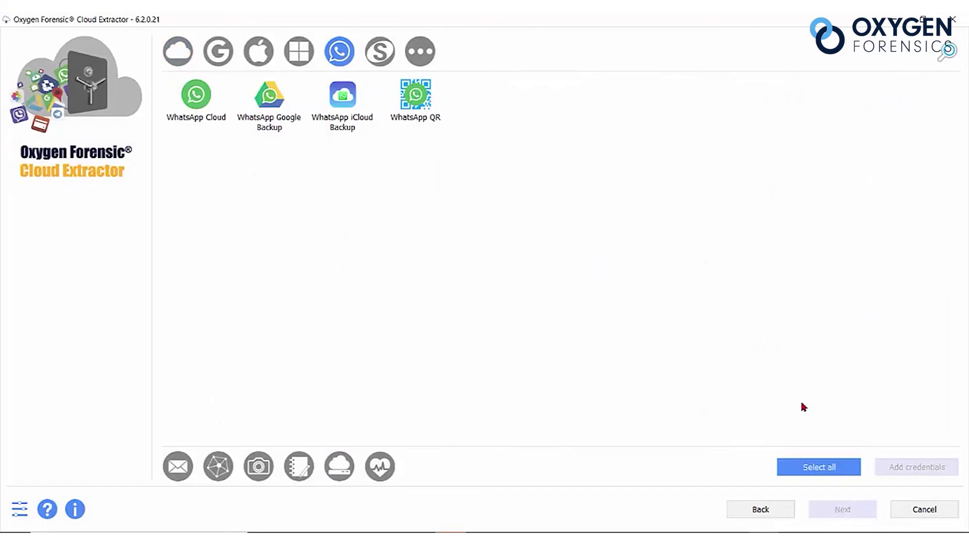
left_click(838, 465)
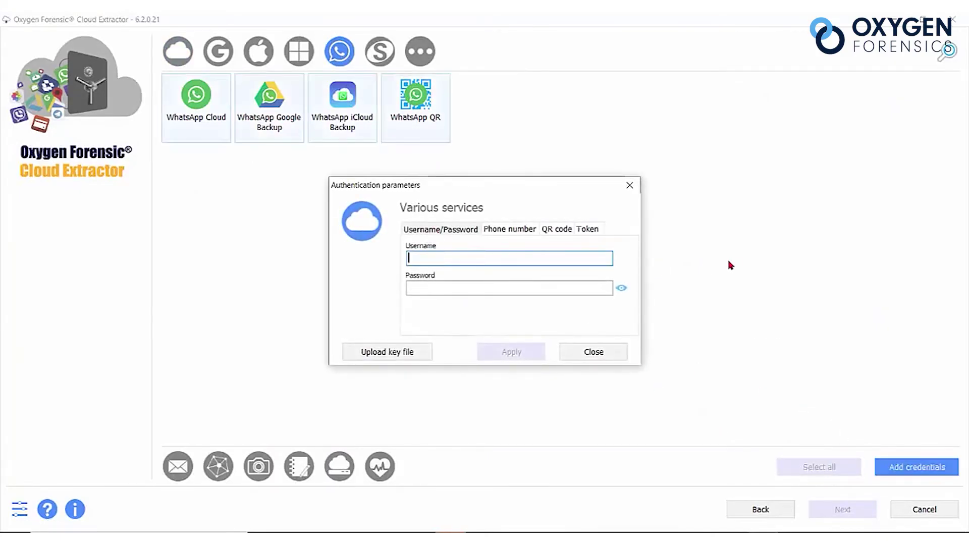
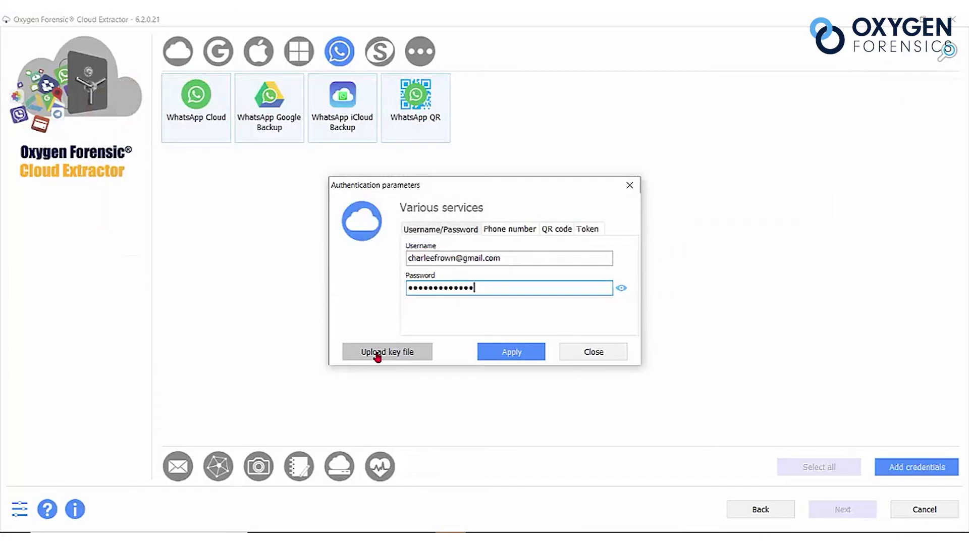
Attach key_msgstore.db as the WhatsApp key file.
left_click(377, 353)
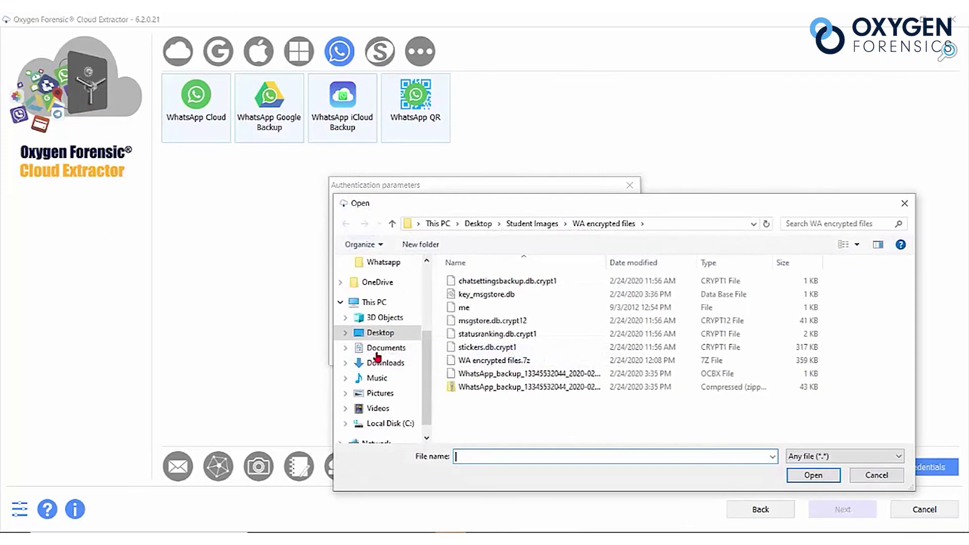
left_click(503, 295)
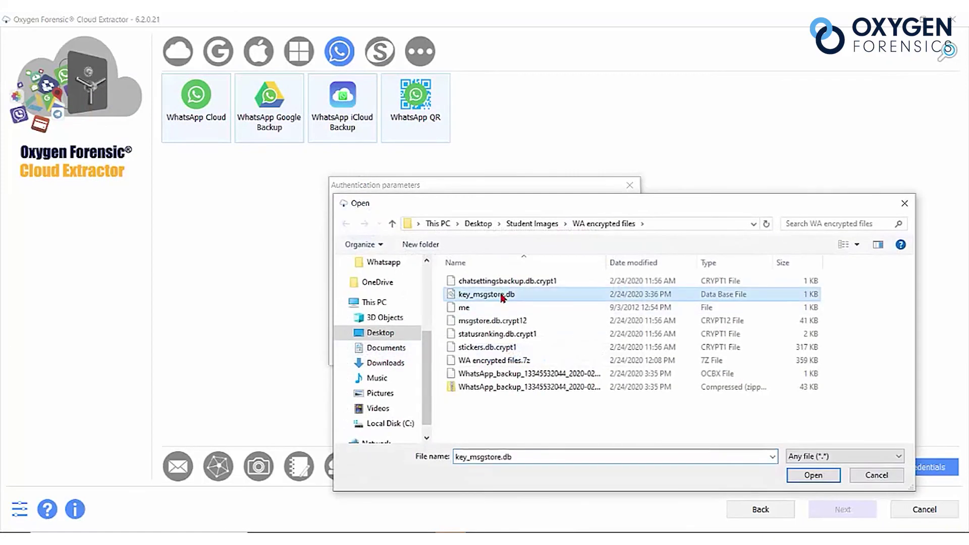
left_click(809, 479)
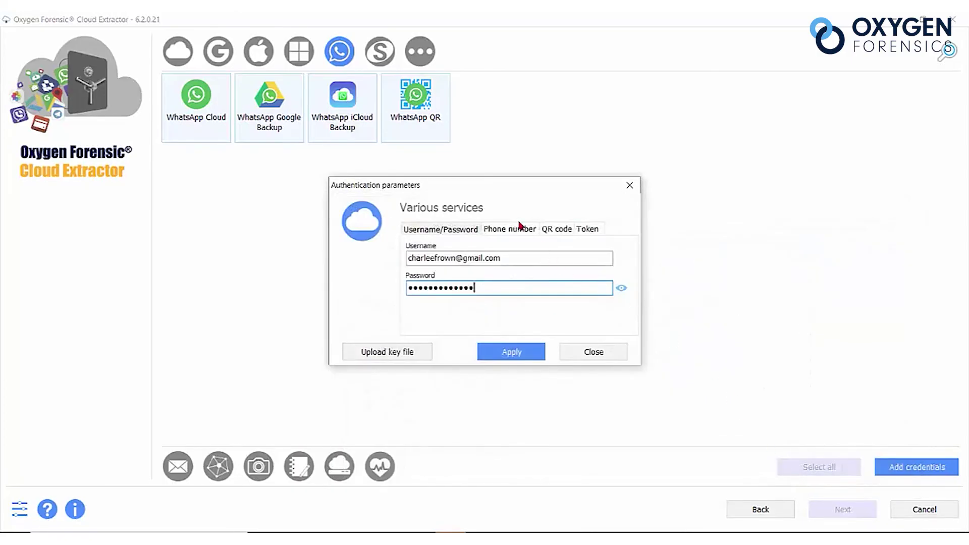
Enter the account's phone number in international format under Phone number authentication.
left_click(519, 235)
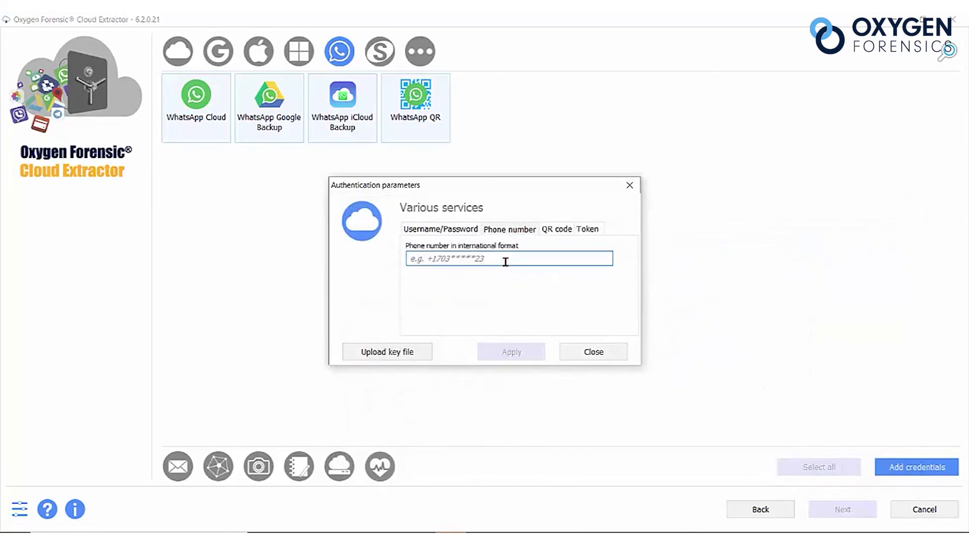
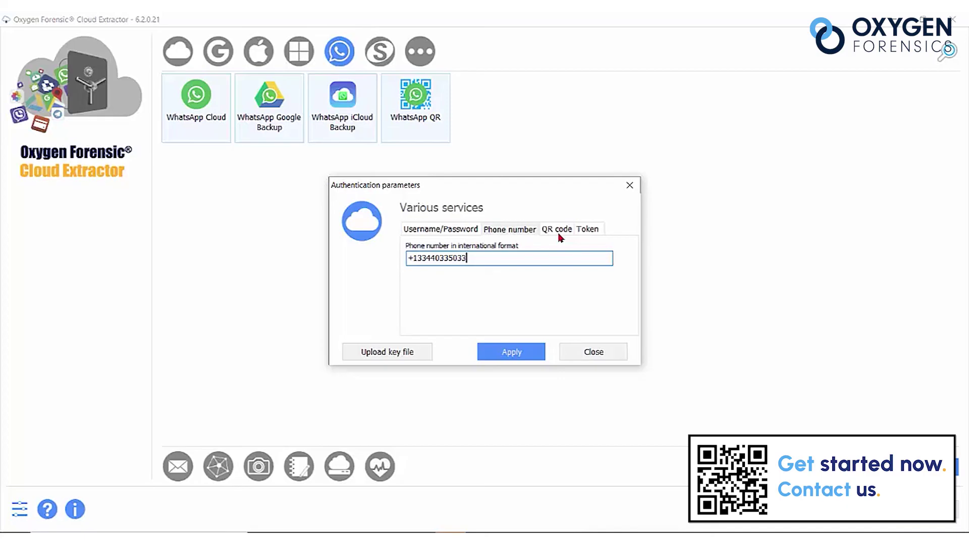
Paste the WhatsApp access token and apply the credentials to start validation.
left_click(599, 229)
key("ctrl+v")
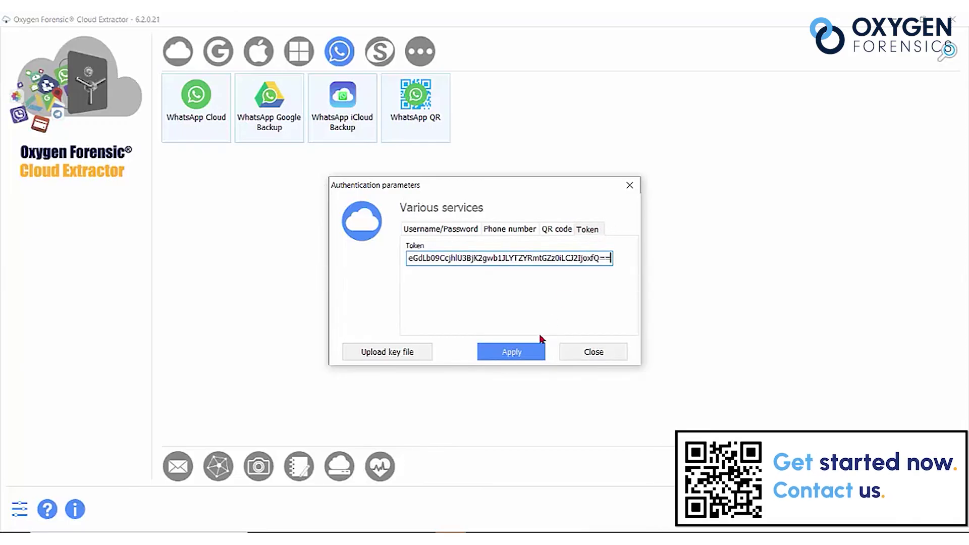
left_click(512, 352)
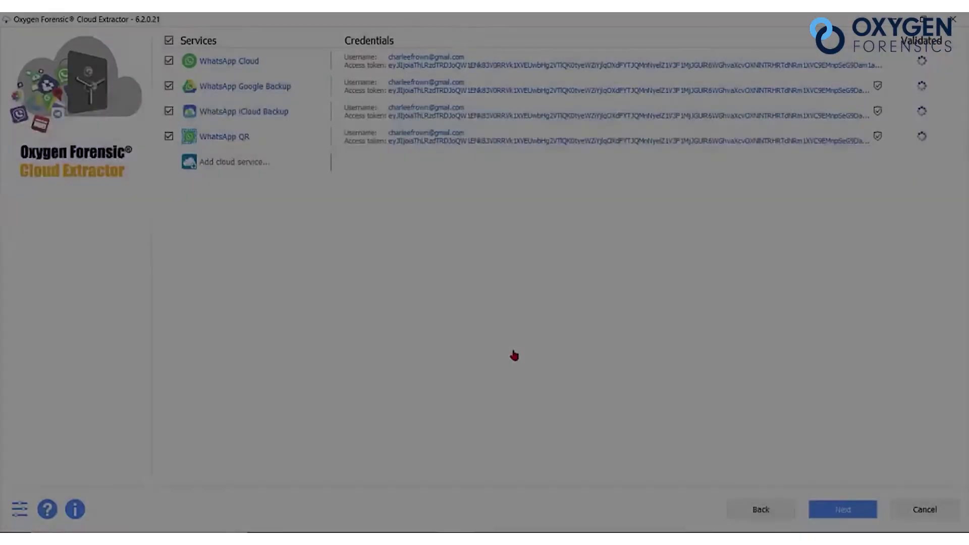